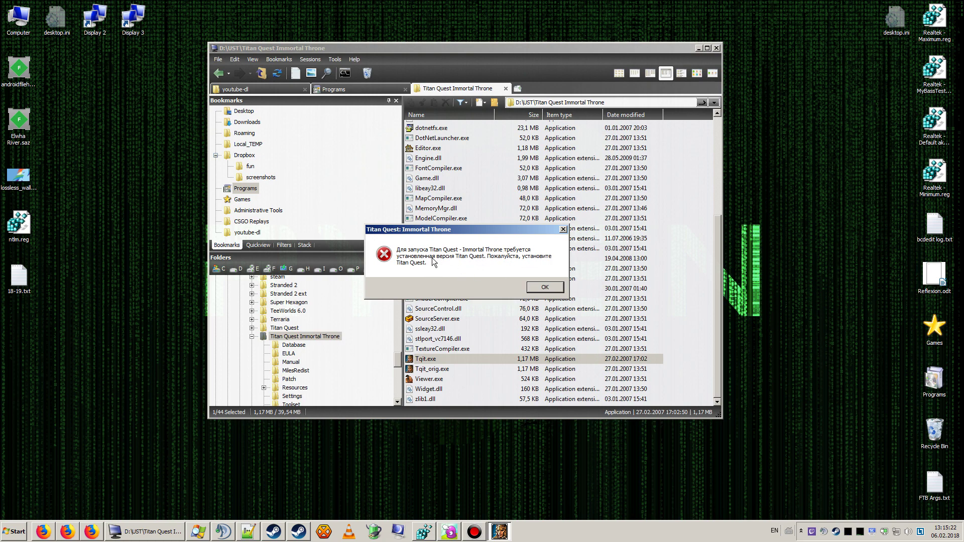
Dismiss the launch error and check the Titan Quest and Titan Quest Immortal Throne folders inside D:\UST
{"action": "left_click_drag", "start_coordinate": [441, 231], "coordinate": [580, 313]}
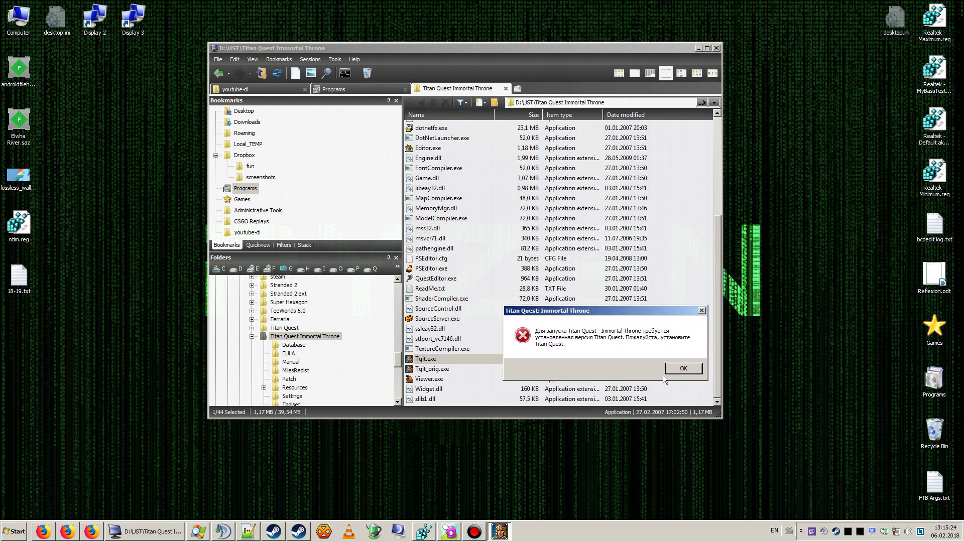
{"action": "left_click", "coordinate": [676, 369]}
{"action": "key", "text": "BackSpace"}
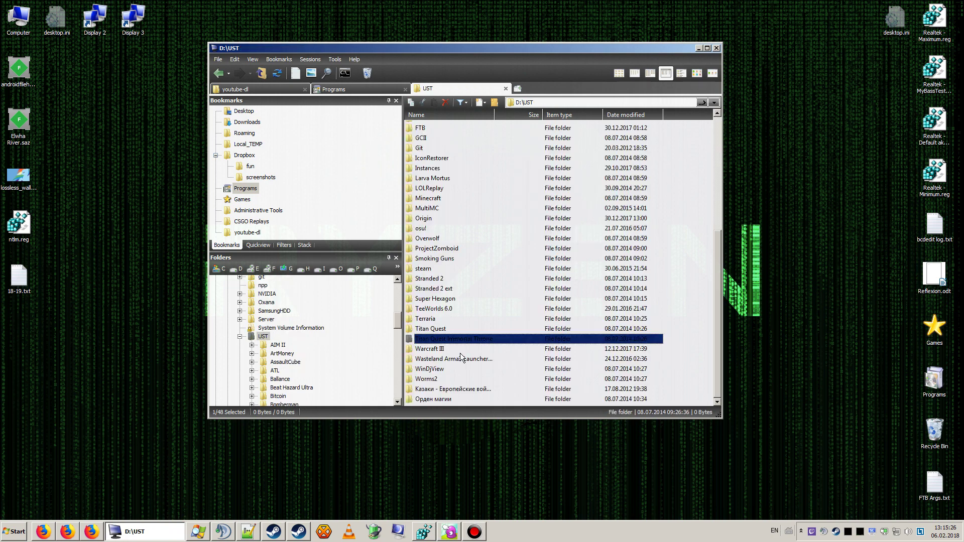
{"action": "left_click", "coordinate": [442, 330]}
{"action": "double_click", "coordinate": [442, 329]}
{"action": "key", "text": "BackSpace"}
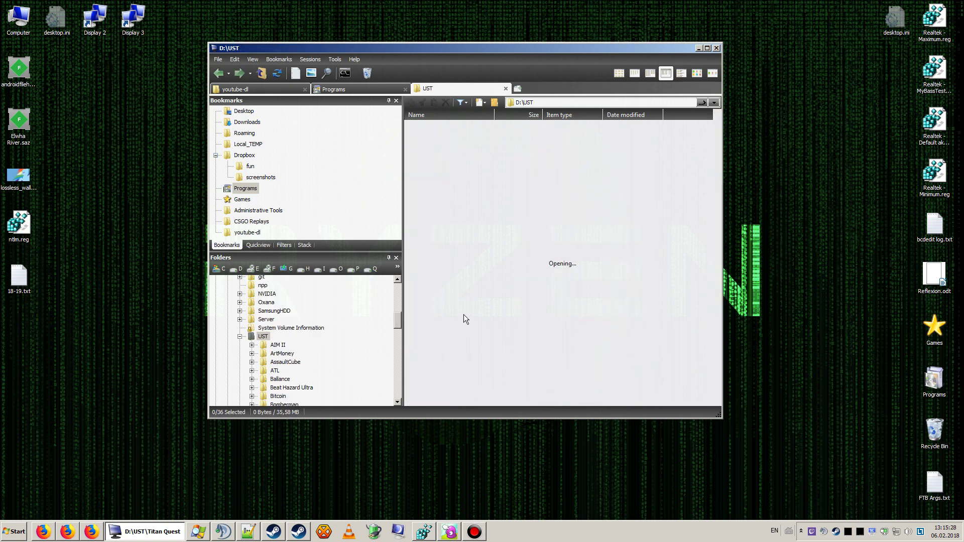
{"action": "double_click", "coordinate": [453, 339]}
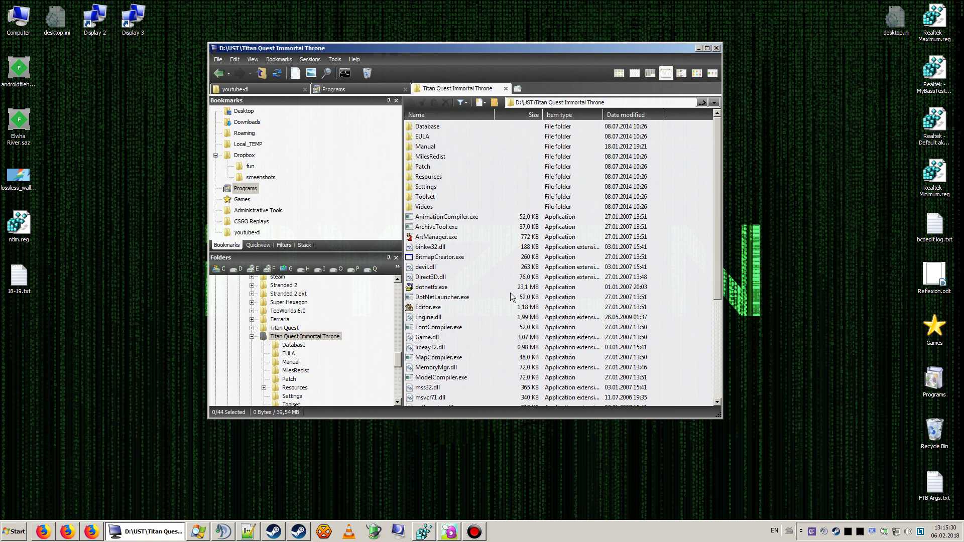
Switch to Registry Editor by running regedit, and move its window clear of the screen edge
{"action": "left_click", "coordinate": [424, 532]}
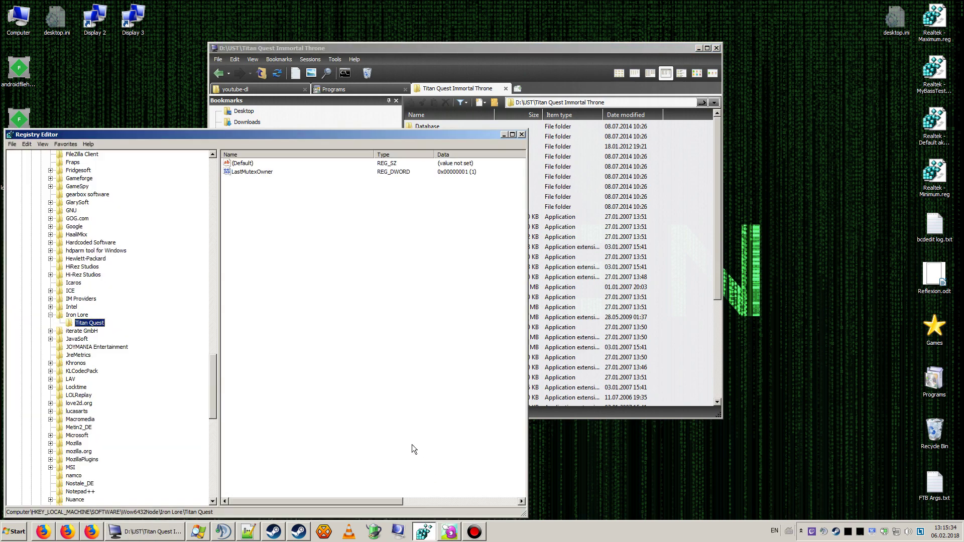
{"action": "key", "text": "super+r"}
{"action": "type", "text": "re"}
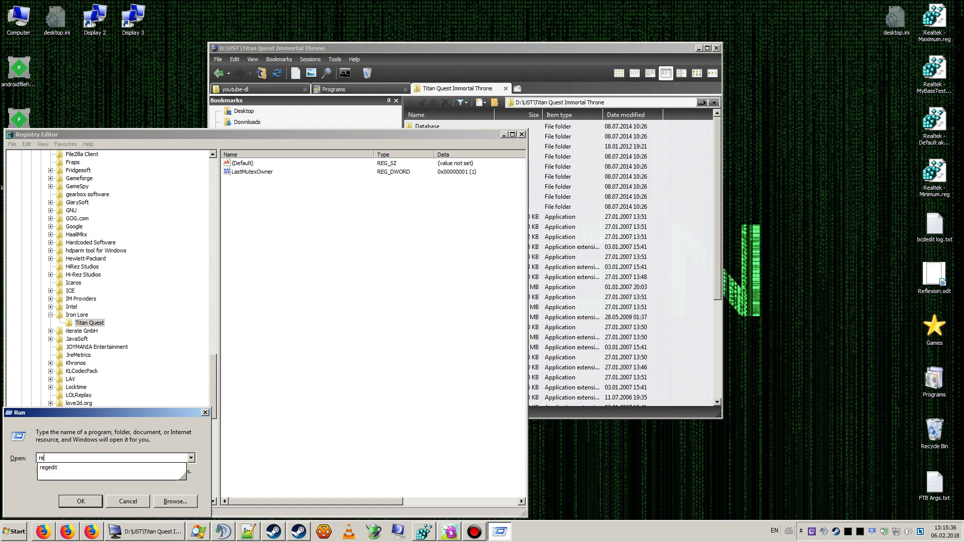
{"action": "type", "text": "gedit"}
{"action": "key", "text": "Return"}
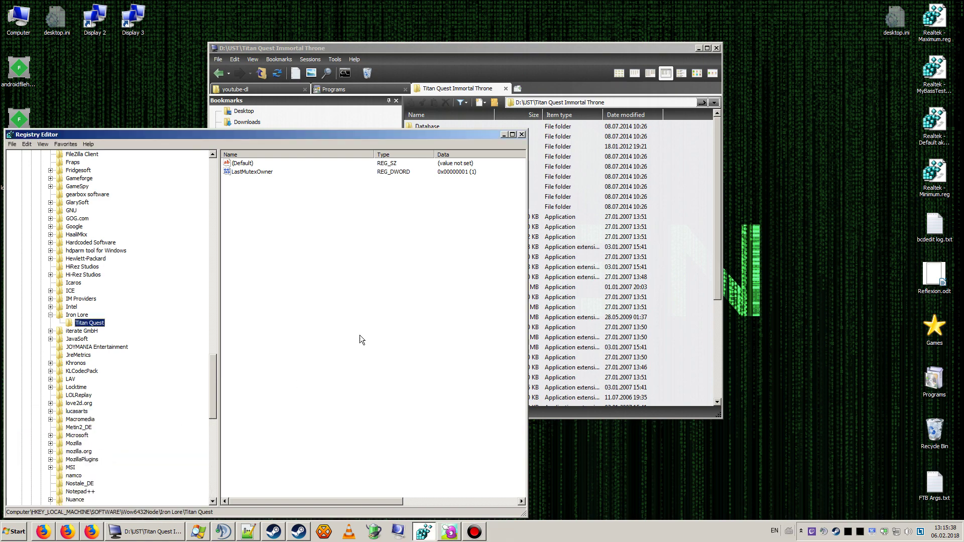
{"action": "left_click_drag", "start_coordinate": [185, 135], "coordinate": [220, 86]}
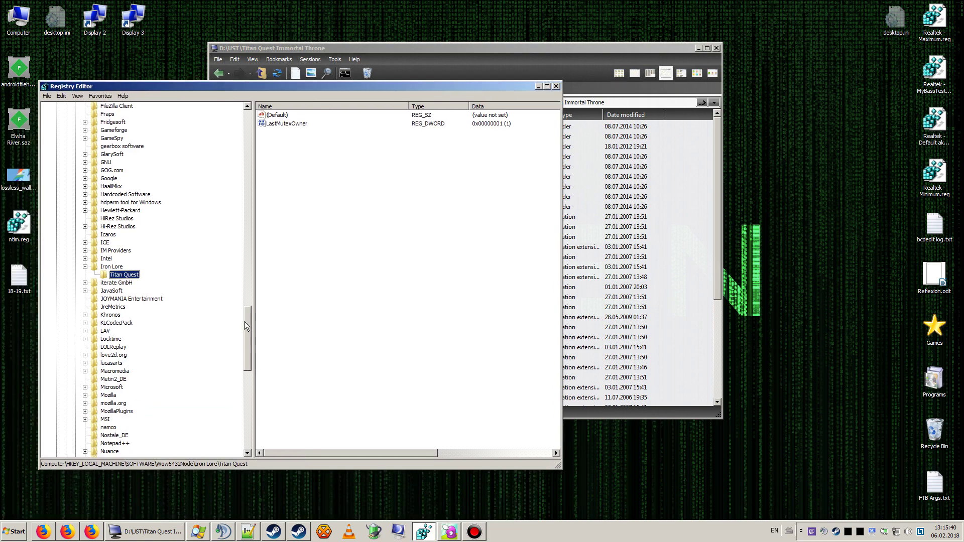
Go to the registry key HKEY_LOCAL_MACHINE\SOFTWARE\Wow6432Node\Iron Lore
{"action": "left_click_drag", "start_coordinate": [244, 321], "coordinate": [246, 140]}
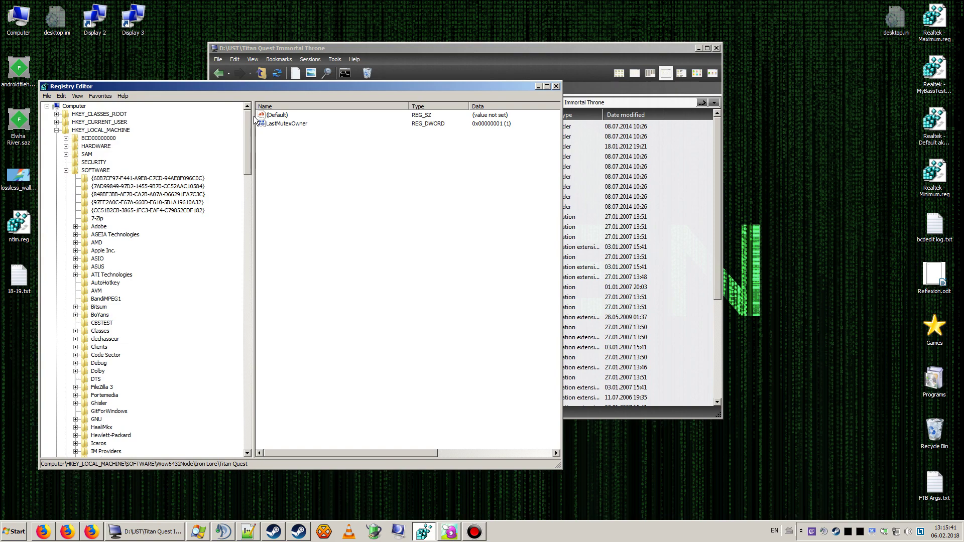
{"action": "left_click", "coordinate": [79, 129]}
{"action": "left_click", "coordinate": [103, 171]}
{"action": "scroll", "coordinate": [176, 177], "scroll_direction": "down", "scroll_amount": 3}
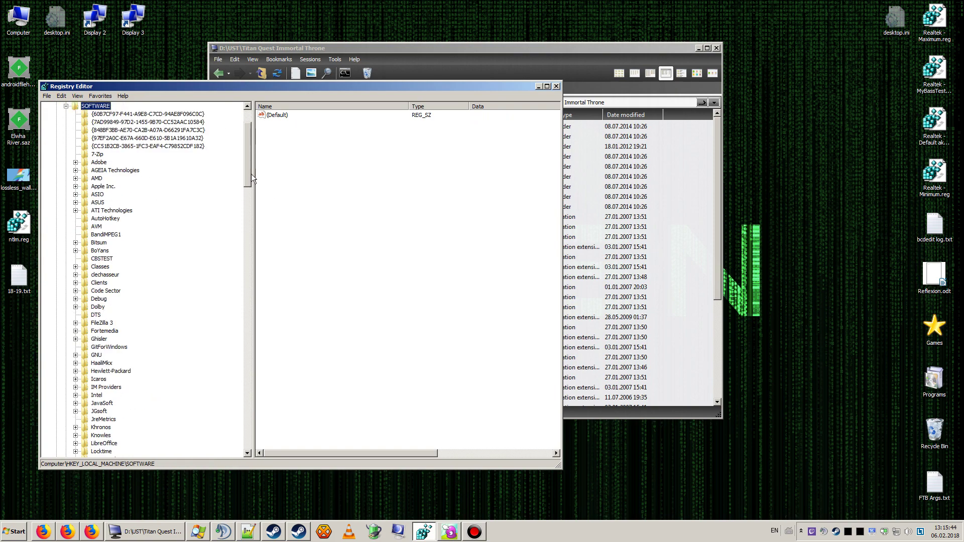
{"action": "left_click_drag", "start_coordinate": [251, 173], "coordinate": [247, 204]}
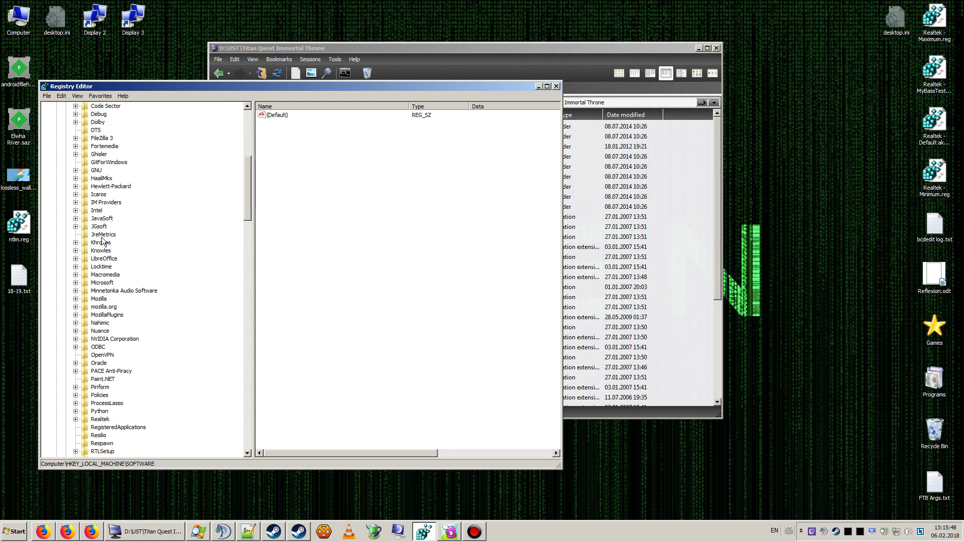
{"action": "left_click_drag", "start_coordinate": [251, 191], "coordinate": [248, 271]}
{"action": "left_click", "coordinate": [108, 186]}
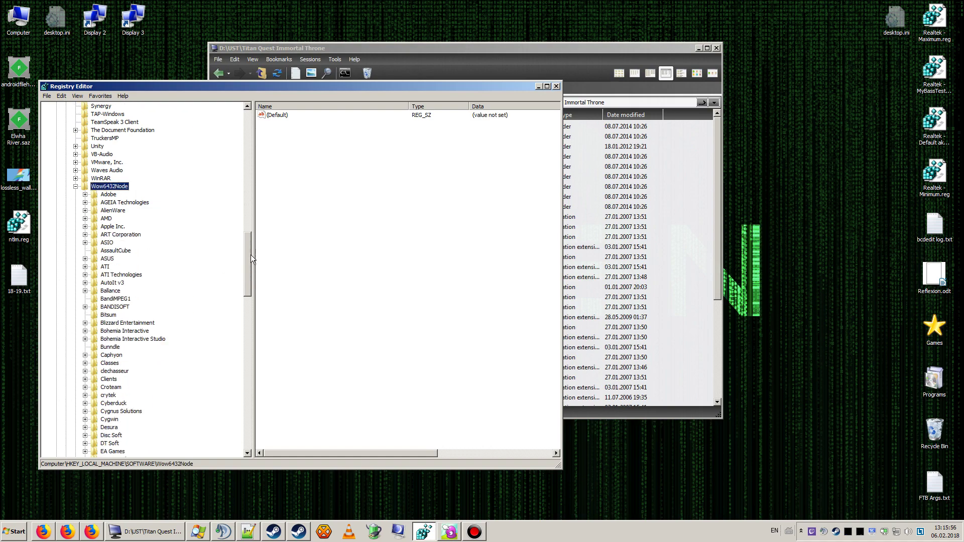
{"action": "left_click_drag", "start_coordinate": [251, 255], "coordinate": [242, 313]}
{"action": "left_click", "coordinate": [111, 363]}
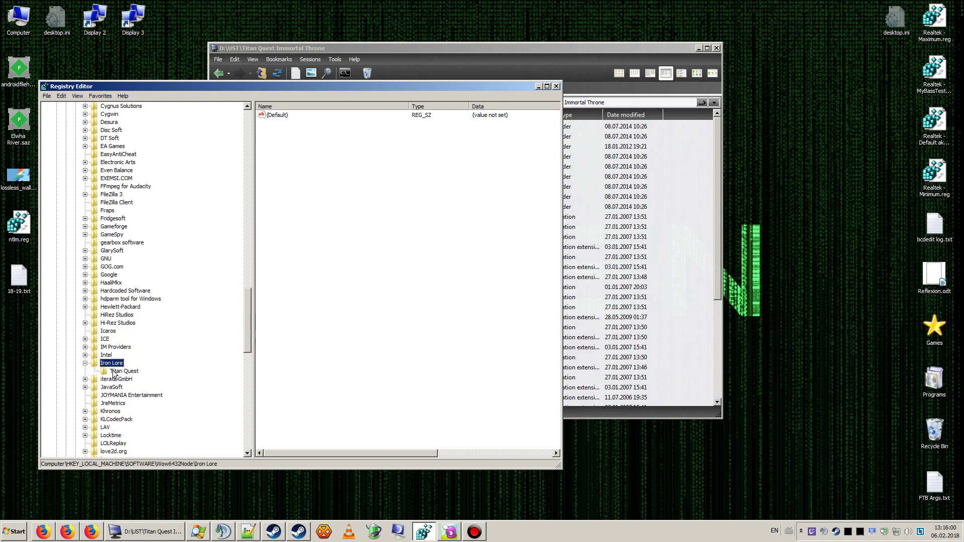
{"action": "scroll", "coordinate": [103, 369], "scroll_direction": "down", "scroll_amount": 1}
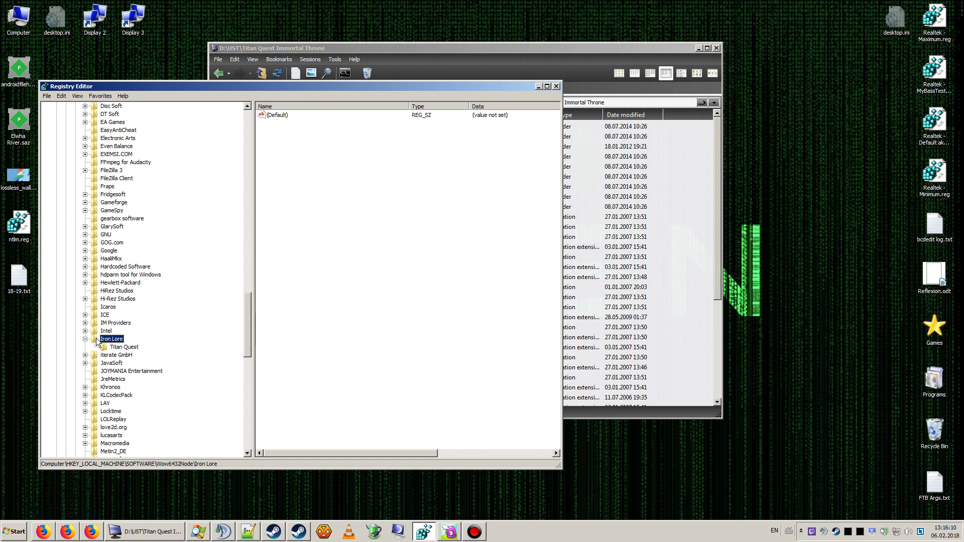
{"action": "right_click", "coordinate": [191, 343]}
{"action": "left_click", "coordinate": [104, 341]}
{"action": "right_click", "coordinate": [198, 338]}
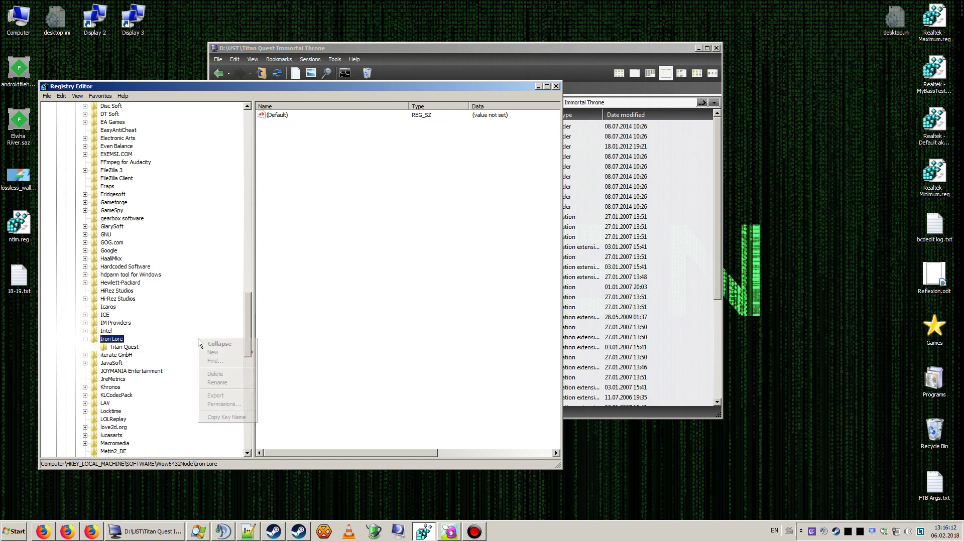
{"action": "mouse_move", "coordinate": [211, 355]}
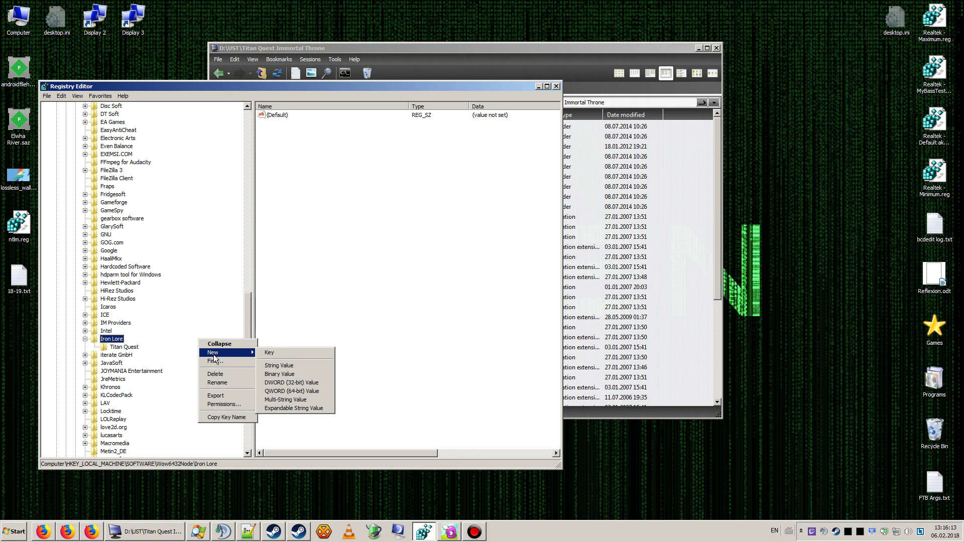
{"action": "left_click", "coordinate": [270, 353]}
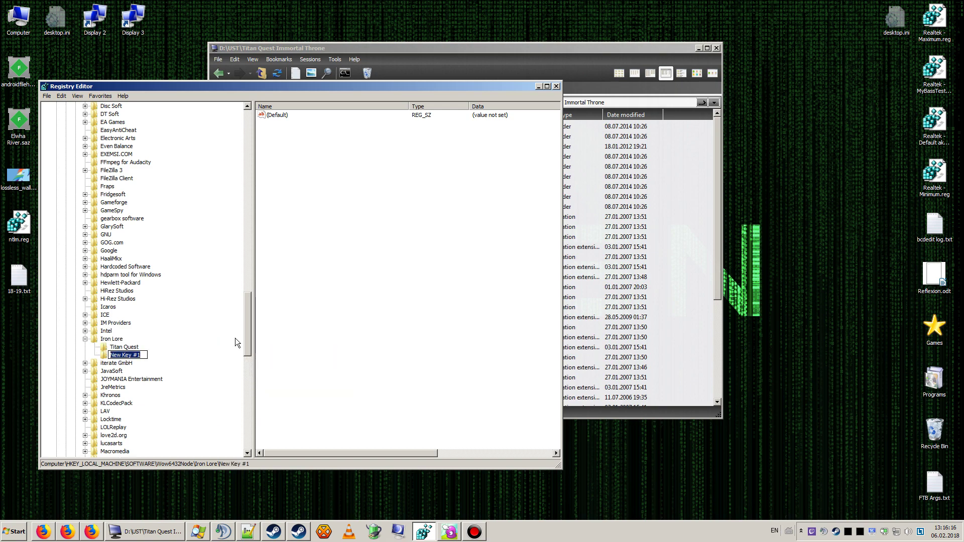
{"action": "key", "text": "BackSpace"}
{"action": "key", "text": "Escape"}
{"action": "key", "text": "Delete"}
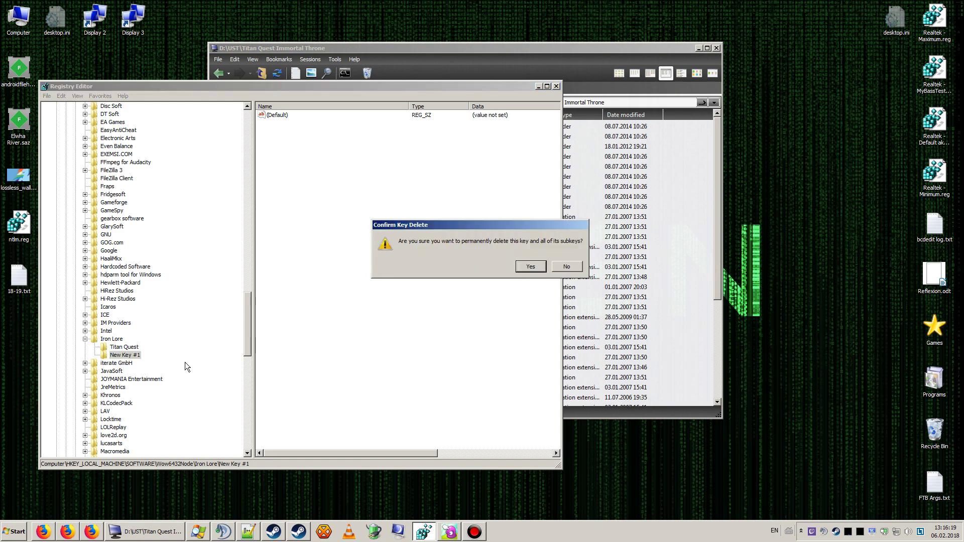
{"action": "left_click", "coordinate": [531, 267]}
Create a subkey named Titan Quest Immortal Throne under the Iron Lore key
{"action": "left_click", "coordinate": [106, 339]}
{"action": "left_click", "coordinate": [112, 346]}
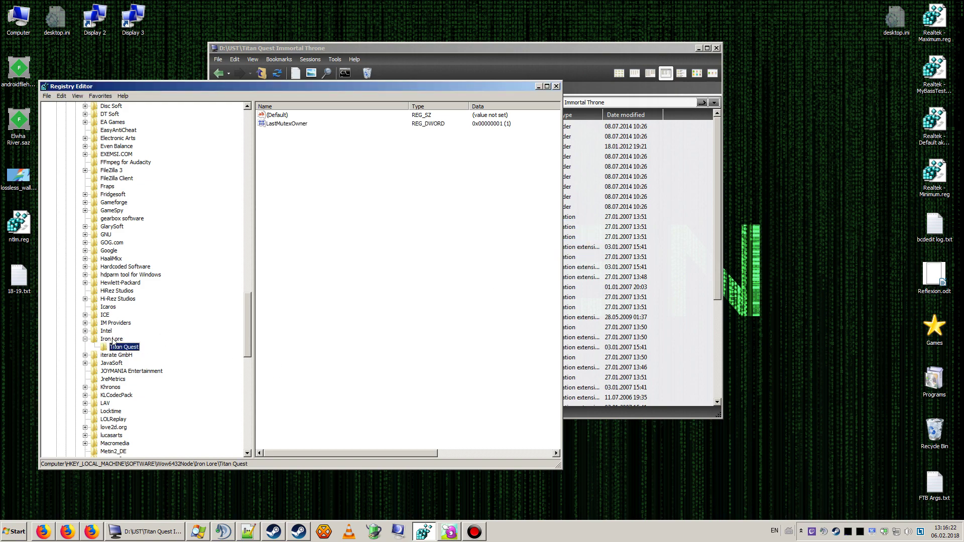
{"action": "left_click", "coordinate": [112, 340]}
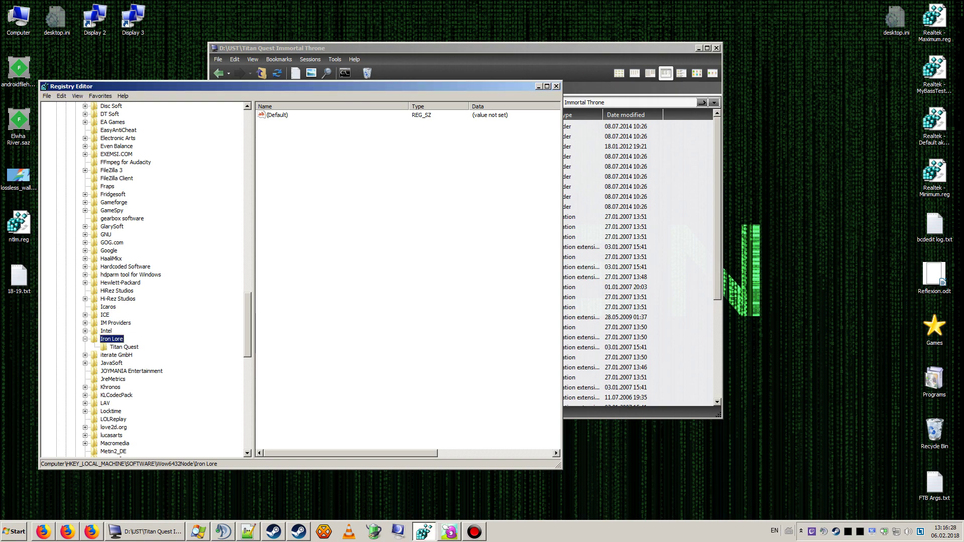
{"action": "right_click", "coordinate": [111, 340]}
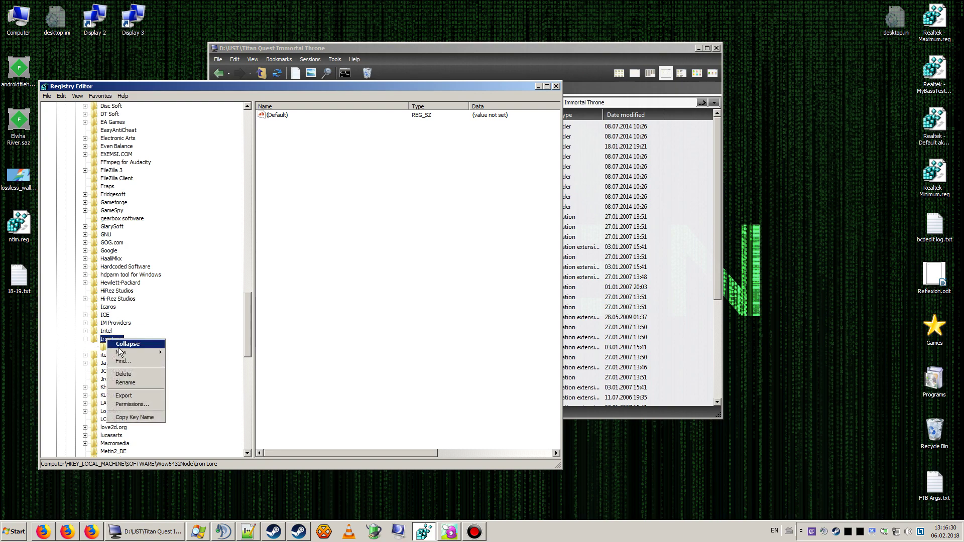
{"action": "mouse_move", "coordinate": [123, 357]}
{"action": "left_click", "coordinate": [187, 353]}
{"action": "type", "text": "T"}
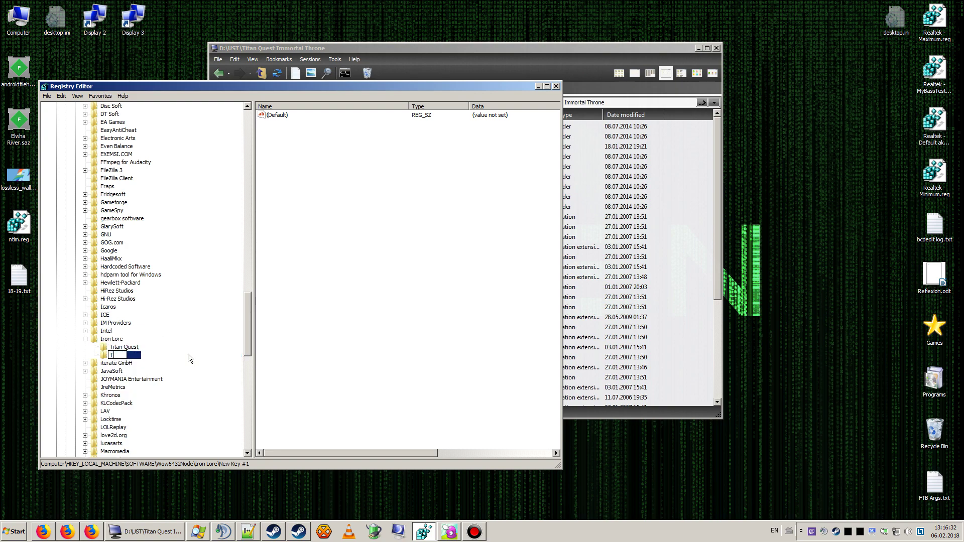
{"action": "type", "text": "itan Quest Immortal Throne"}
{"action": "key", "text": "Return"}
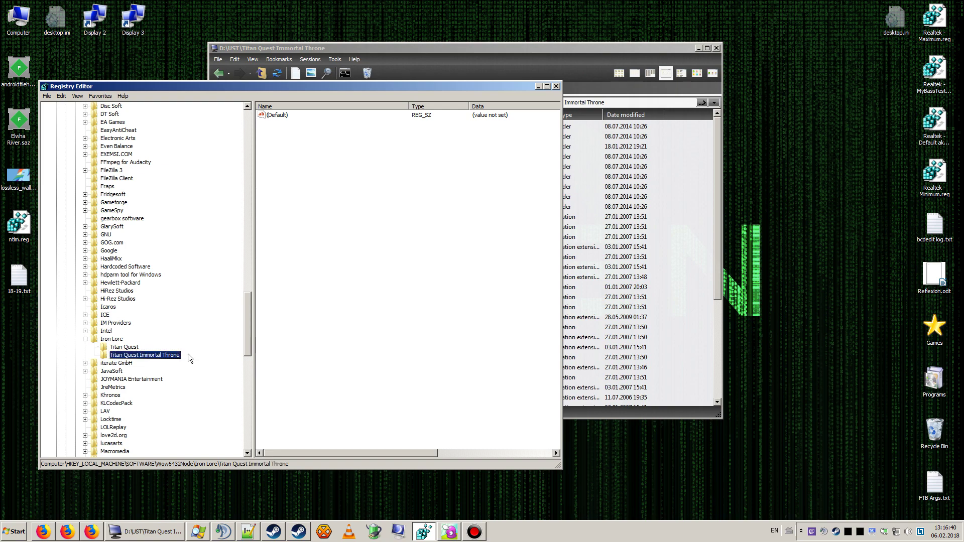
Add a string value named CD Key to the Titan Quest key under Iron Lore
{"action": "left_click", "coordinate": [107, 340]}
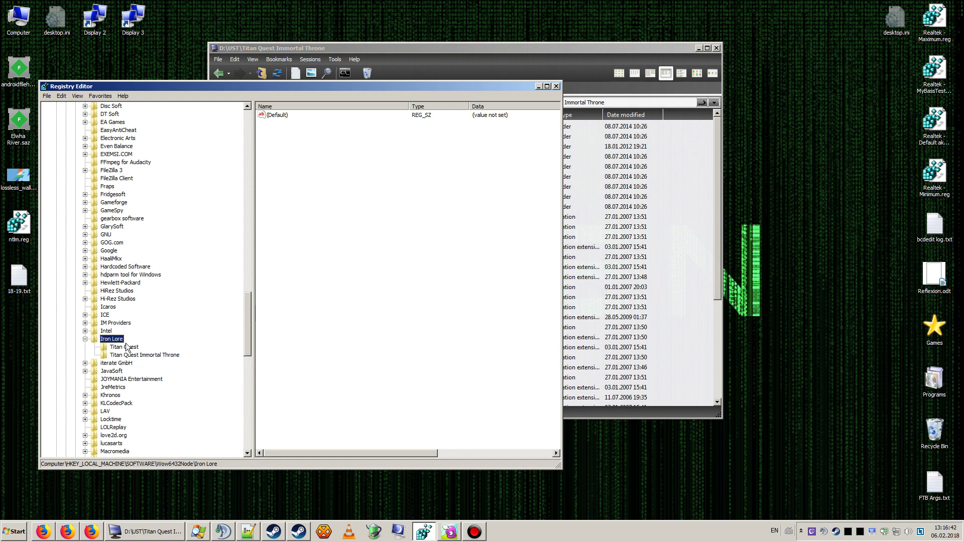
{"action": "left_click", "coordinate": [119, 350]}
{"action": "left_click", "coordinate": [122, 358]}
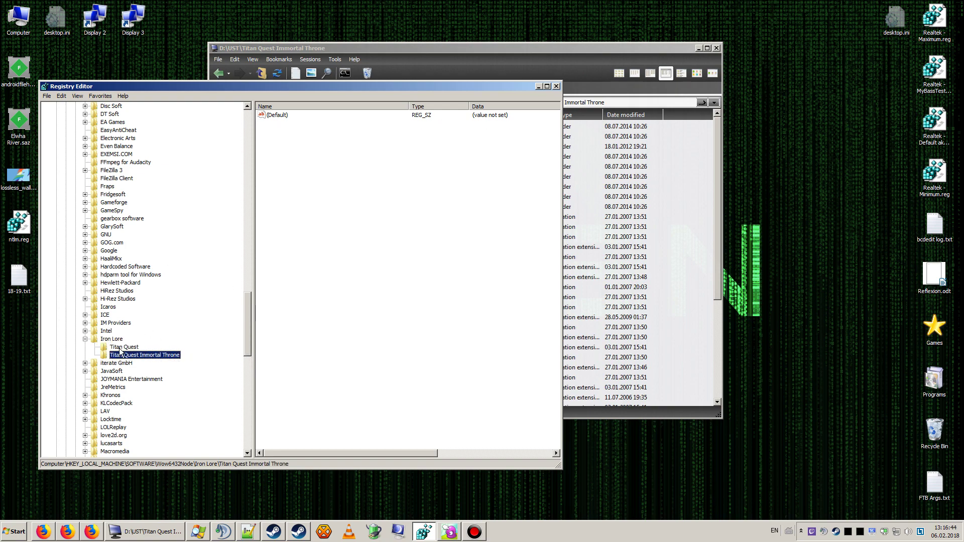
{"action": "left_click", "coordinate": [119, 351]}
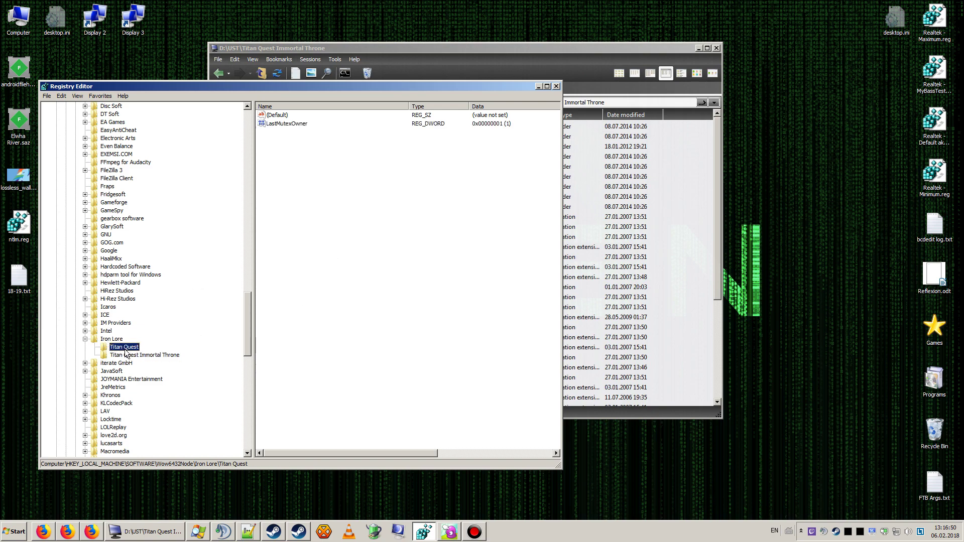
{"action": "right_click", "coordinate": [319, 191]}
{"action": "mouse_move", "coordinate": [334, 199]}
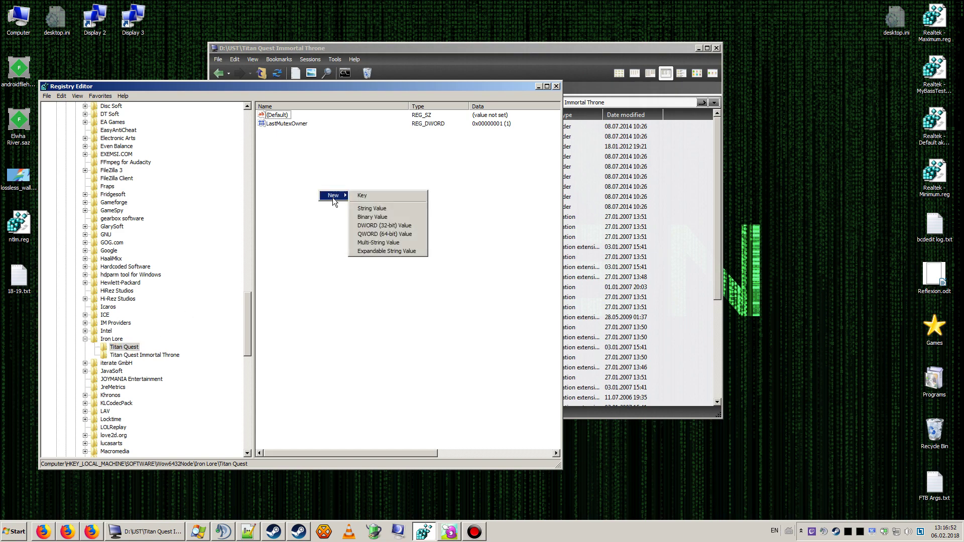
{"action": "left_click", "coordinate": [370, 209]}
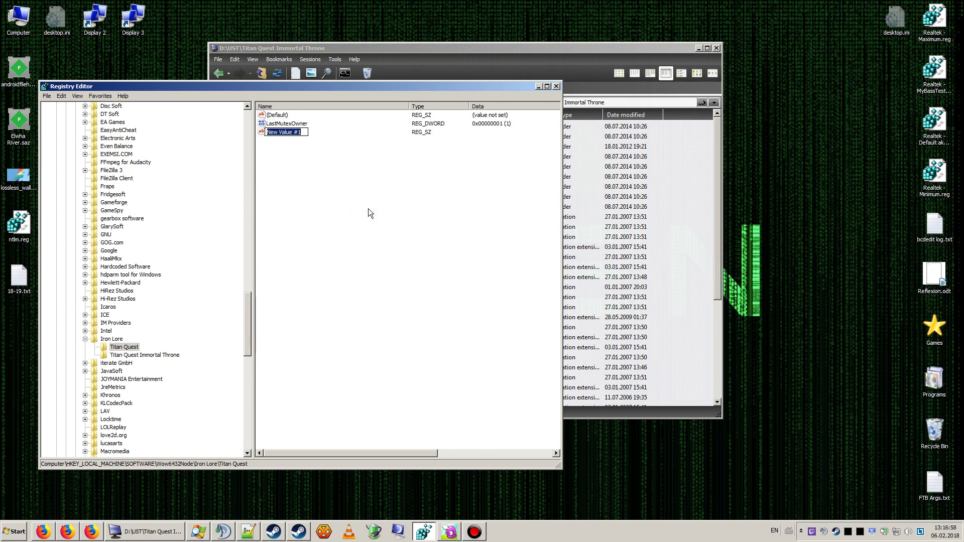
{"action": "type", "text": "XS"}
{"action": "key", "text": "BackSpace"}
{"action": "key", "text": "BackSpace"}
{"action": "type", "text": "CD Key"}
{"action": "key", "text": "Return"}
Paste the game's licence key as the data of the CD Key value and save it
{"action": "left_click", "coordinate": [247, 533]}
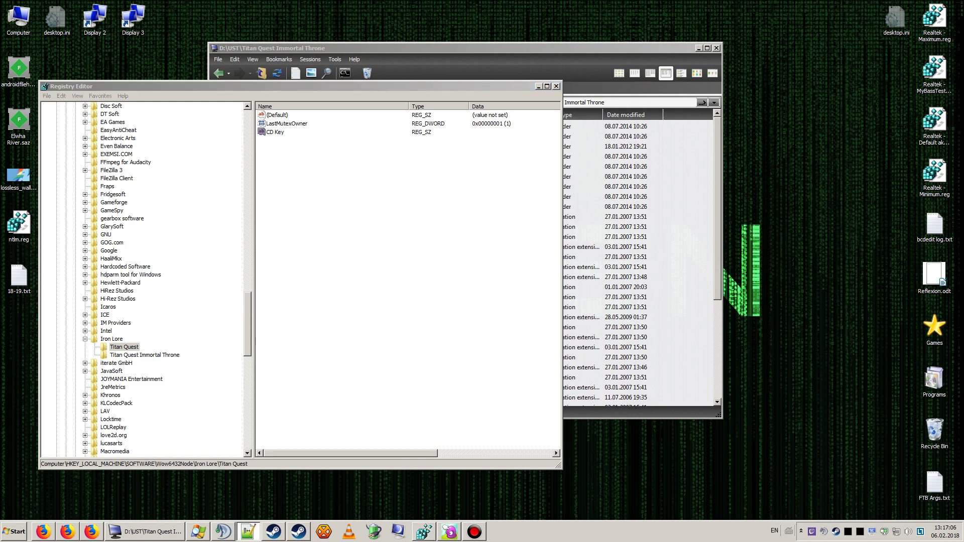
{"action": "left_click", "coordinate": [275, 132]}
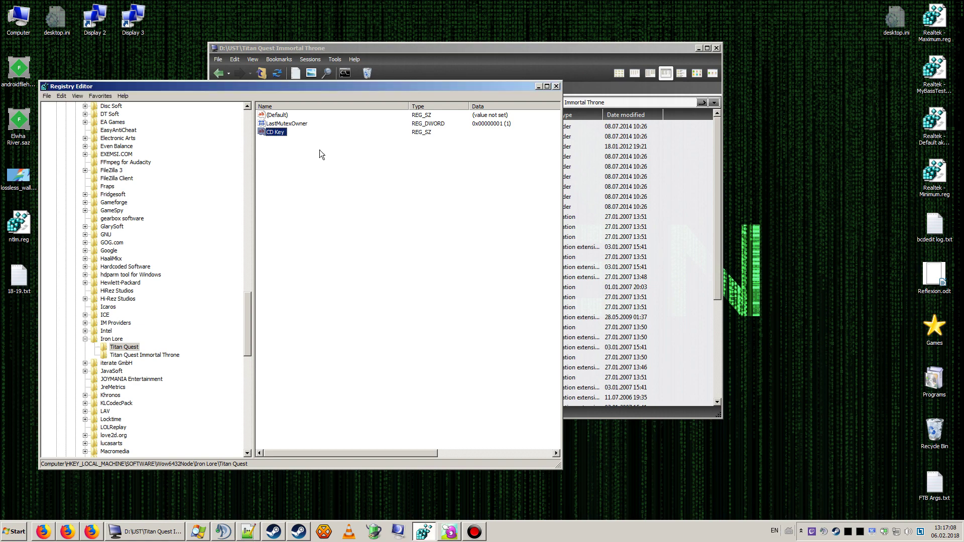
{"action": "double_click", "coordinate": [277, 134]}
{"action": "key", "text": "ctrl+v"}
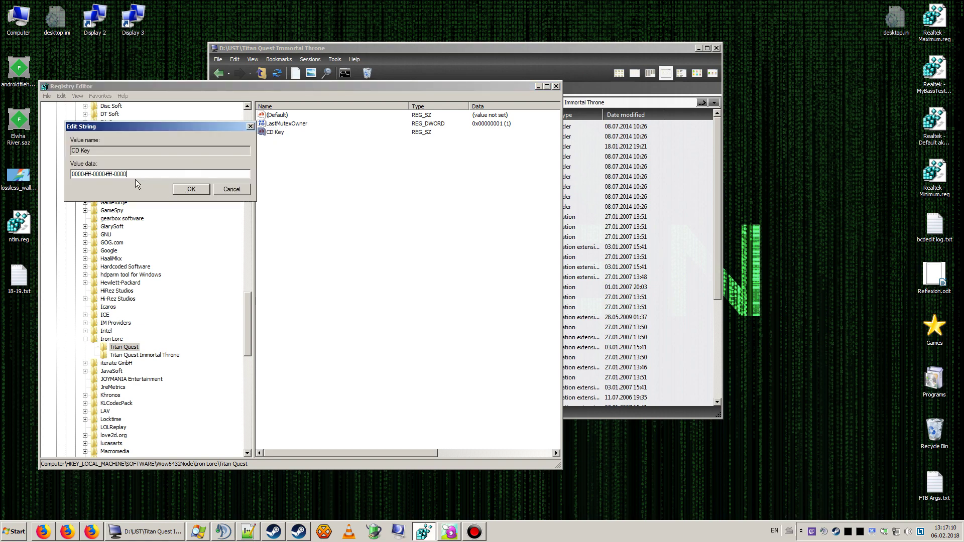
{"action": "key", "text": "ctrl+a"}
{"action": "key", "text": "End"}
{"action": "left_click", "coordinate": [202, 189]}
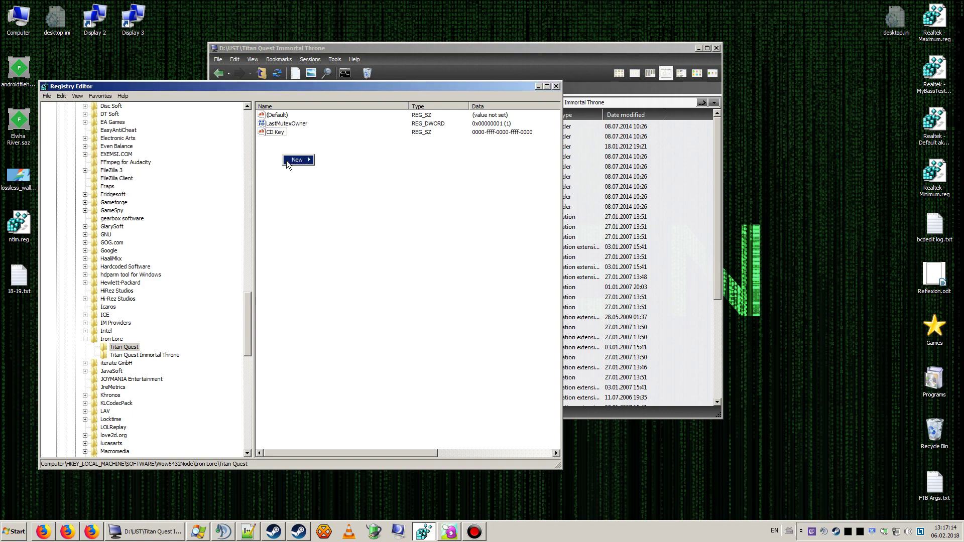
Add a string value named Install Location to the Titan Quest key
{"action": "mouse_move", "coordinate": [291, 161]}
{"action": "left_click", "coordinate": [331, 173]}
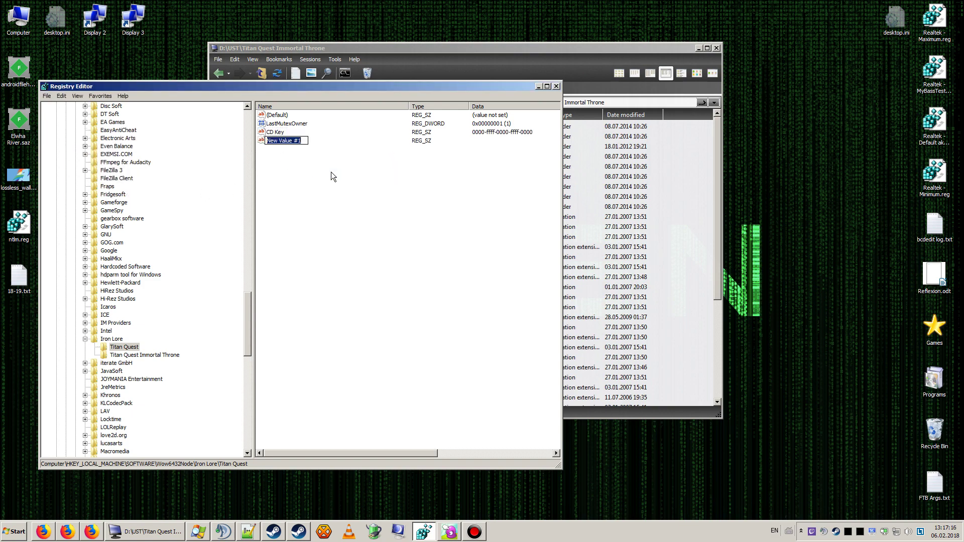
{"action": "type", "text": "Install Location"}
{"action": "key", "text": "Return"}
Open the Install Location value for editing, and copy the Titan Quest folder's full path from its security properties in D:\UST
{"action": "key", "text": "Return"}
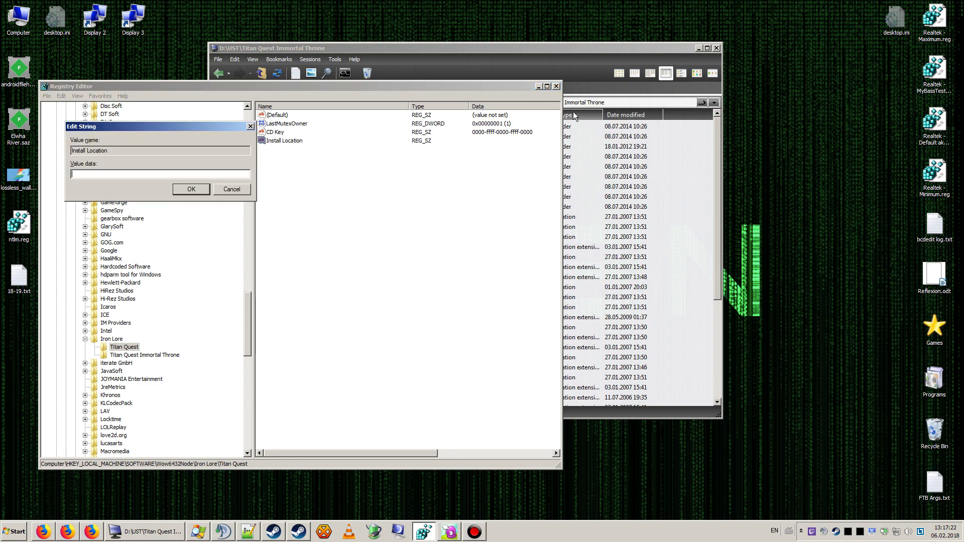
{"action": "left_click", "coordinate": [555, 47]}
{"action": "key", "text": "BackSpace"}
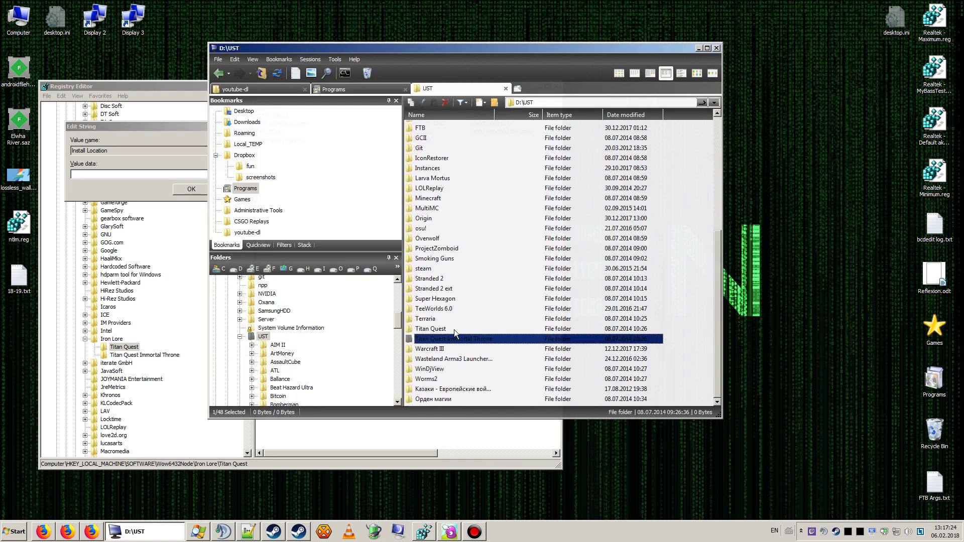
{"action": "right_click", "coordinate": [433, 330]}
{"action": "left_click", "coordinate": [421, 329]}
{"action": "right_click", "coordinate": [421, 329]}
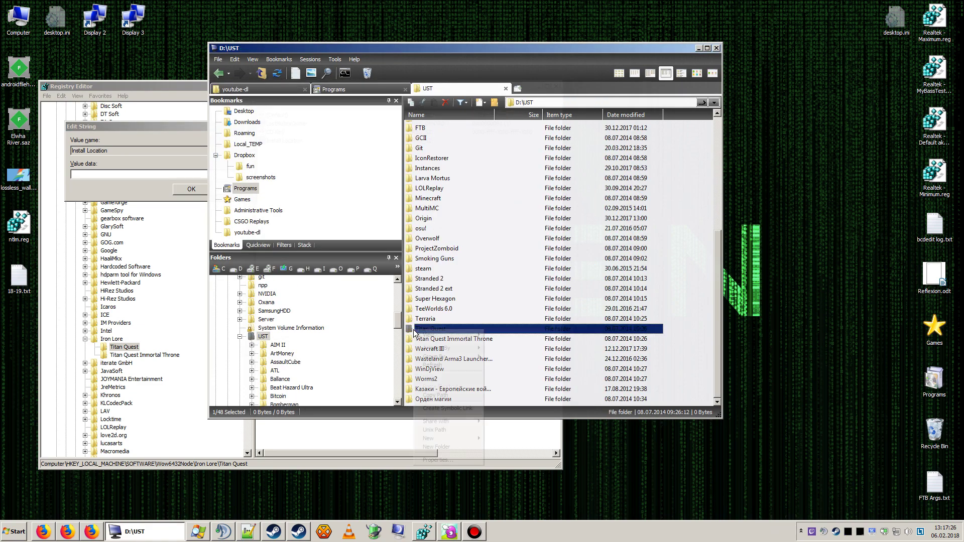
{"action": "left_click", "coordinate": [452, 464]}
{"action": "left_click", "coordinate": [518, 300]}
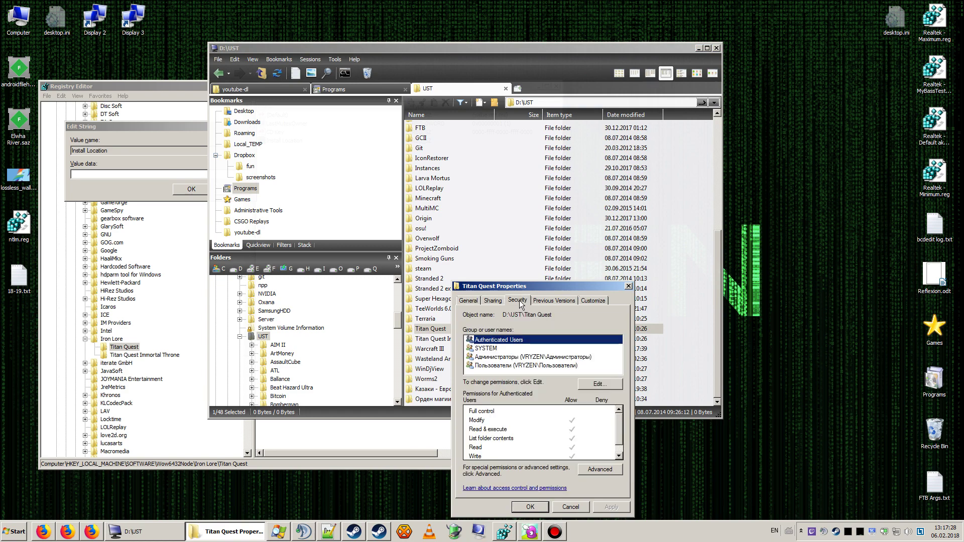
{"action": "key", "text": "ctrl+c"}
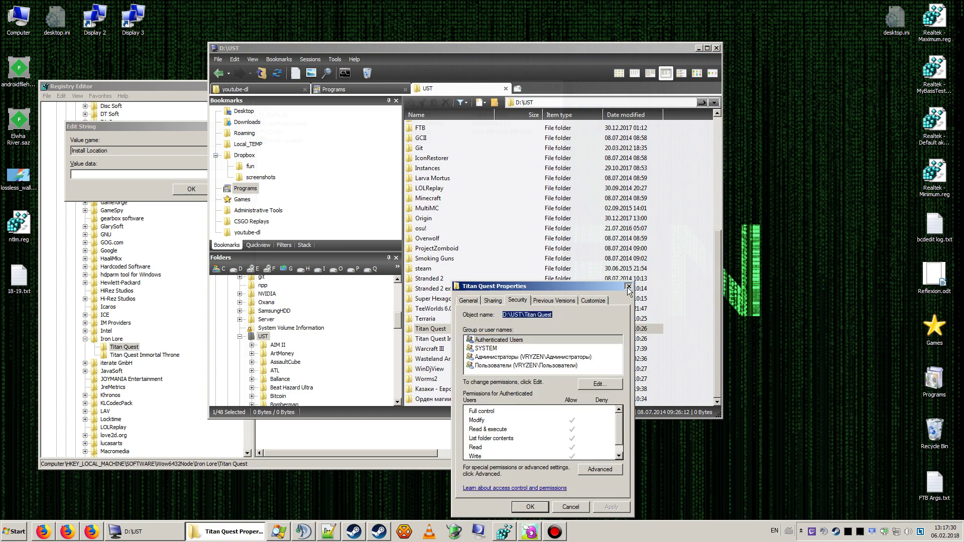
{"action": "left_click", "coordinate": [628, 286]}
Set the data of the Titan Quest key's Install Location value to D:\UST\Titan Quest and save it
{"action": "key", "text": "alt+Tab"}
{"action": "key", "text": "ctrl+v"}
{"action": "left_click", "coordinate": [191, 190]}
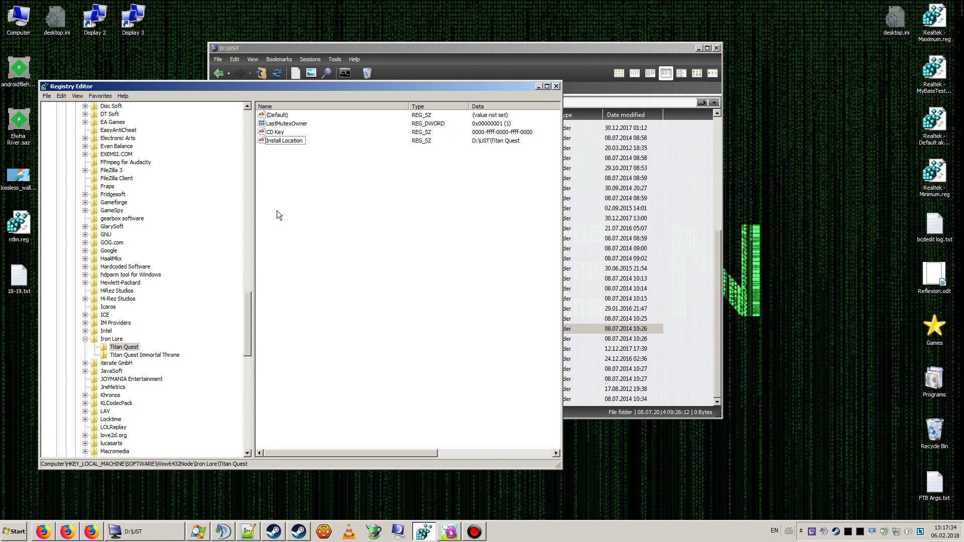
Add a string value named CD Key to the Titan Quest Immortal Throne key, leaving its data empty
{"action": "left_click", "coordinate": [142, 355]}
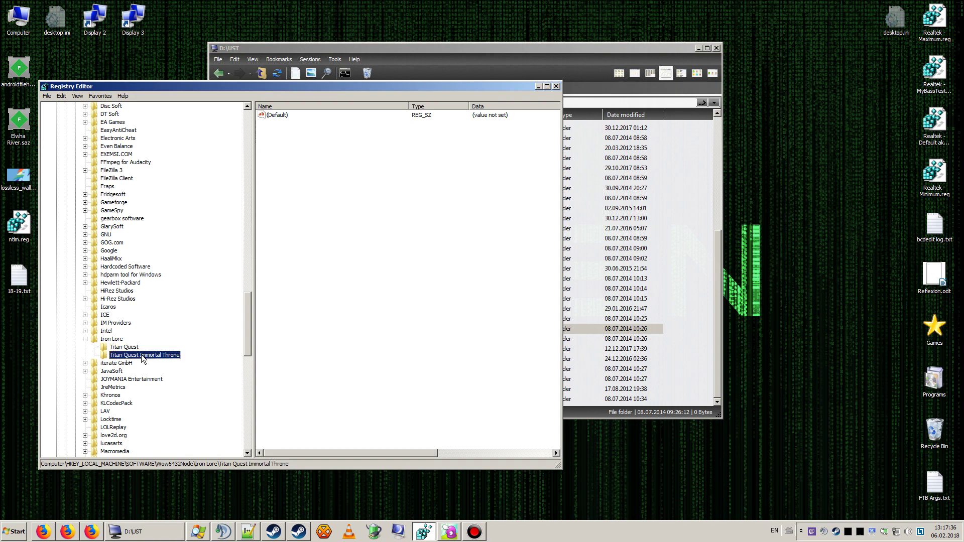
{"action": "right_click", "coordinate": [317, 173]}
{"action": "mouse_move", "coordinate": [334, 178]}
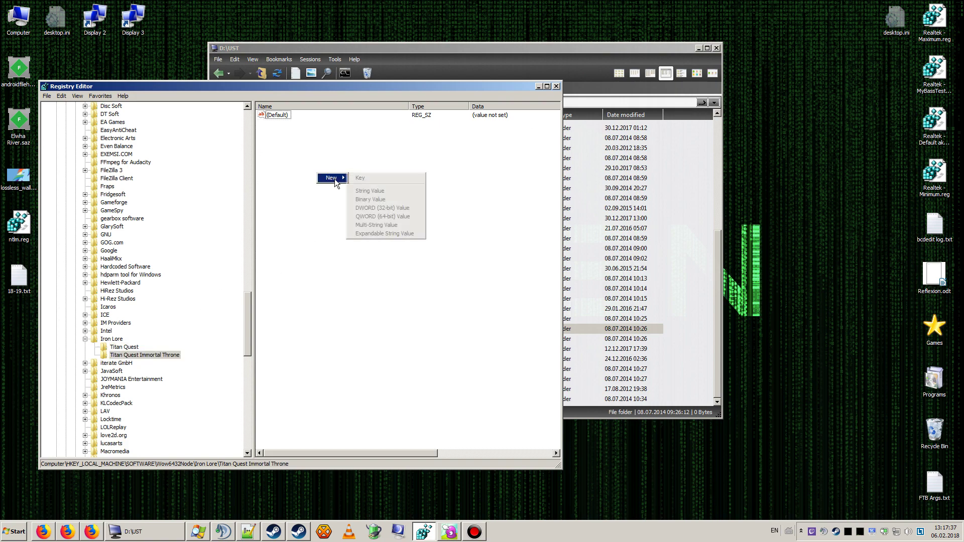
{"action": "left_click", "coordinate": [394, 188]}
{"action": "type", "text": "CD Key"}
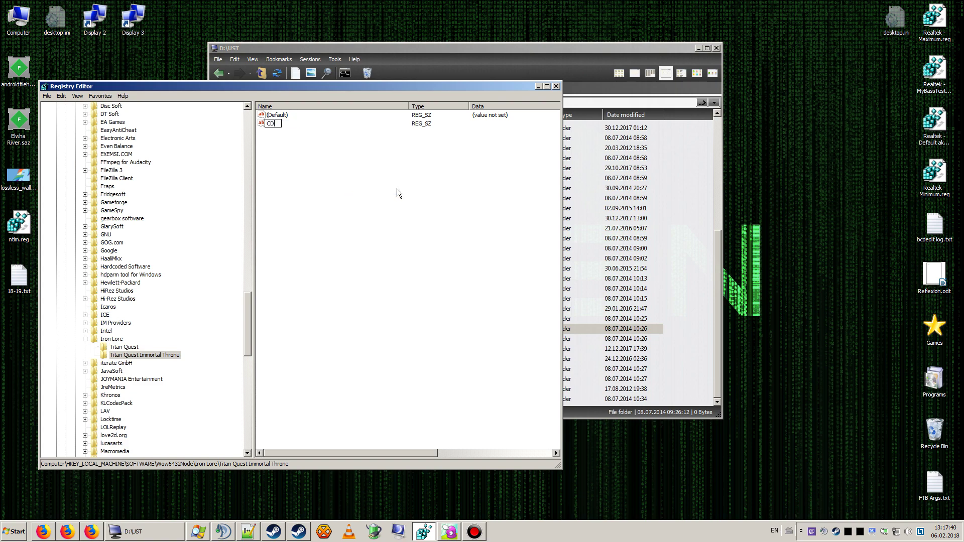
{"action": "key", "text": "Return"}
{"action": "key", "text": "Return"}
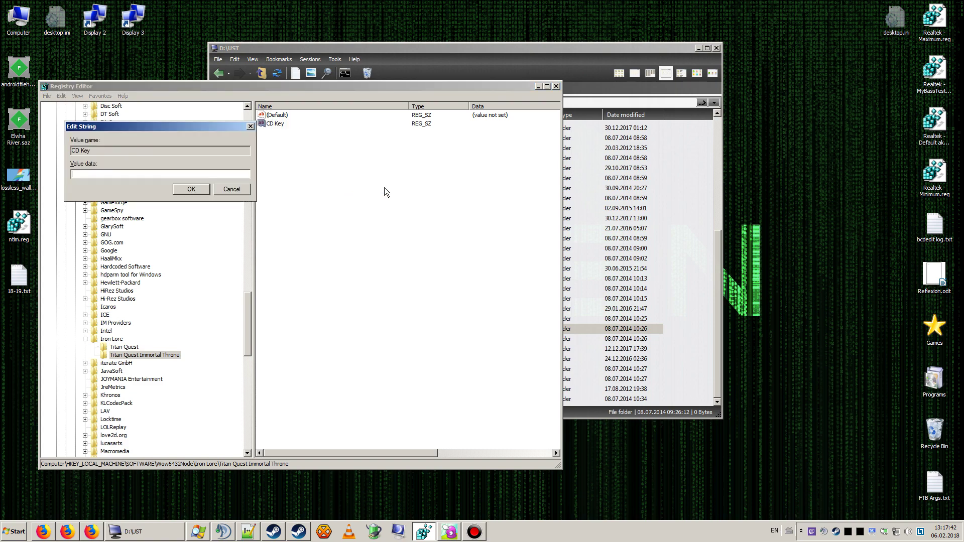
{"action": "left_click", "coordinate": [231, 189]}
Add a string value named Install Location to the Titan Quest Immortal Throne key
{"action": "right_click", "coordinate": [301, 178]}
{"action": "mouse_move", "coordinate": [318, 183]}
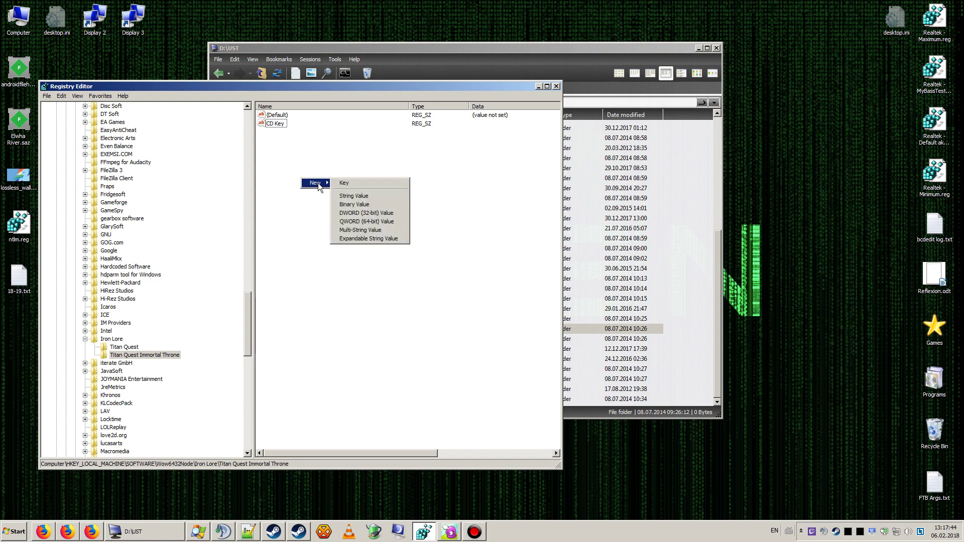
{"action": "left_click", "coordinate": [363, 196]}
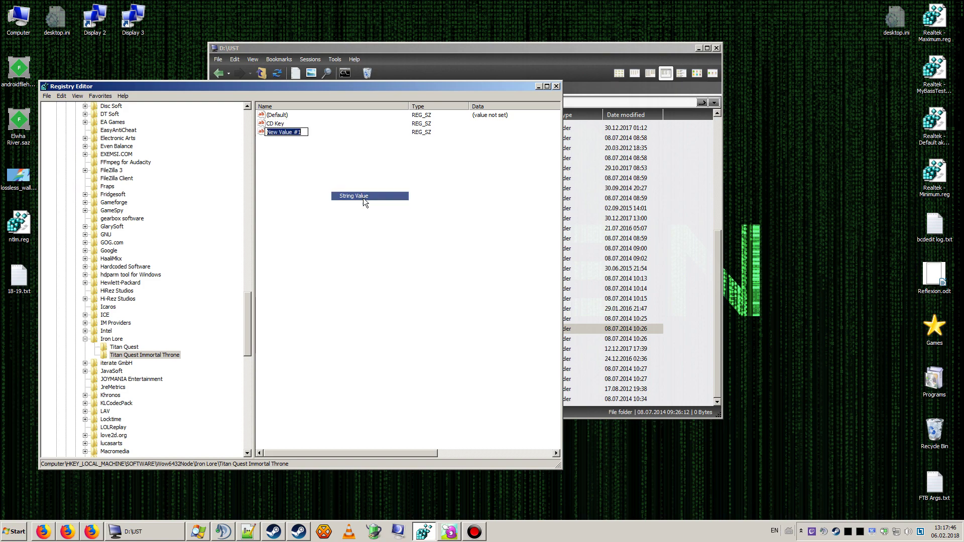
{"action": "type", "text": "Install Location"}
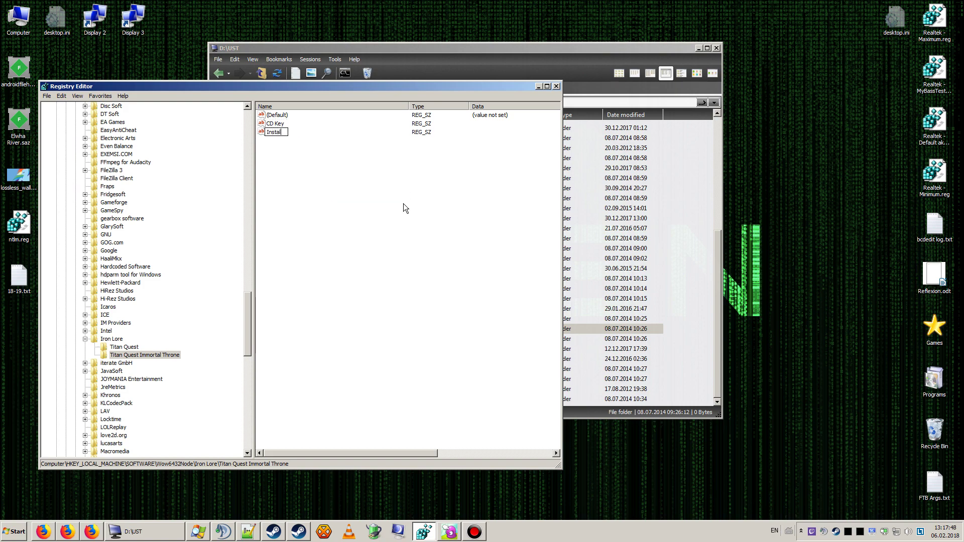
{"action": "key", "text": "Return"}
Copy the full path of the Titan Quest Immortal Throne folder from its security properties in D:\UST
{"action": "left_click", "coordinate": [447, 62]}
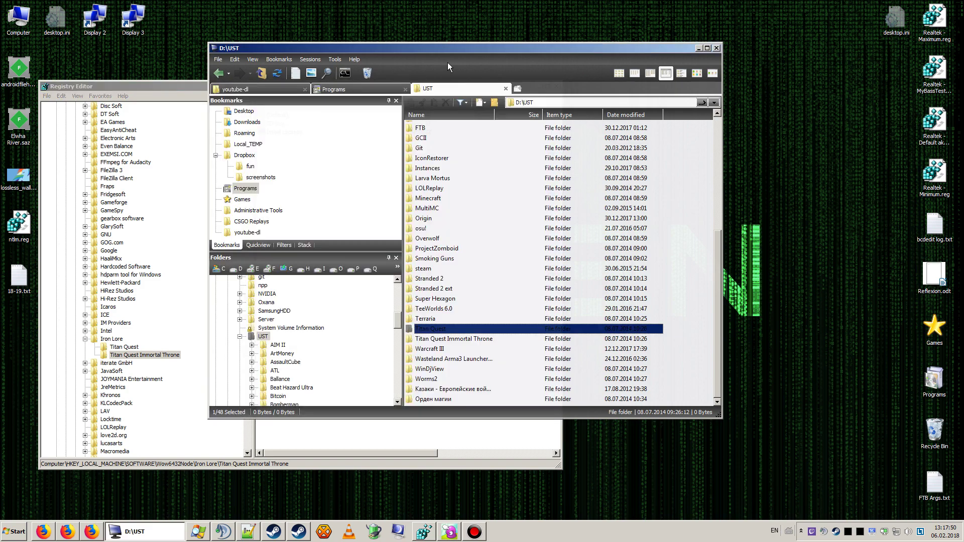
{"action": "right_click", "coordinate": [447, 340]}
{"action": "left_click", "coordinate": [470, 334]}
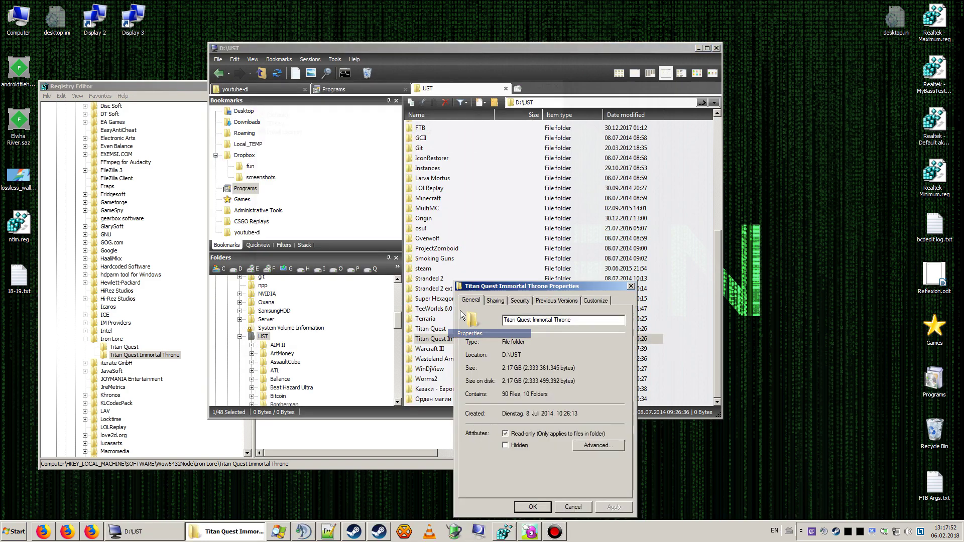
{"action": "left_click", "coordinate": [520, 301]}
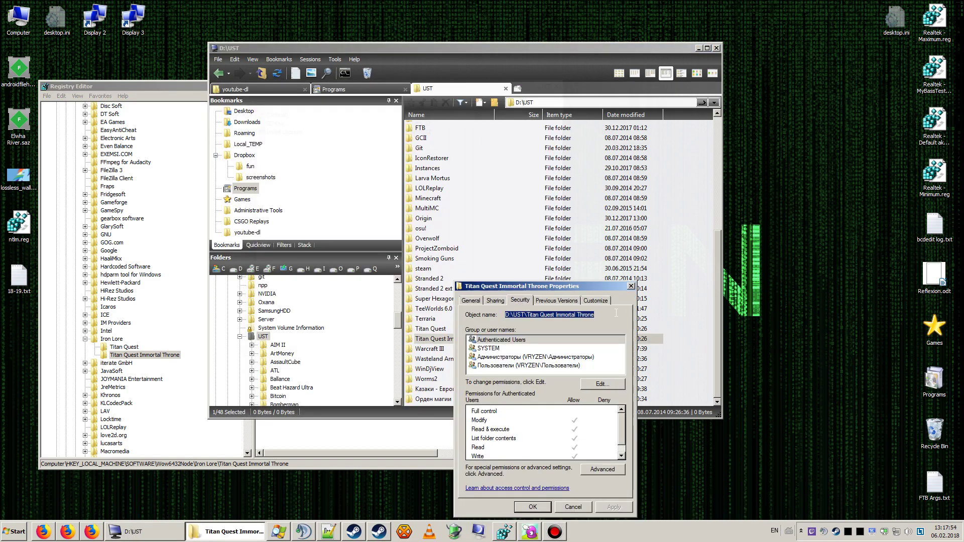
{"action": "left_click", "coordinate": [632, 286]}
Set the Immortal Throne key's Install Location data to D:\UST\Titan Quest Immortal Throne and save it
{"action": "left_click", "coordinate": [353, 438]}
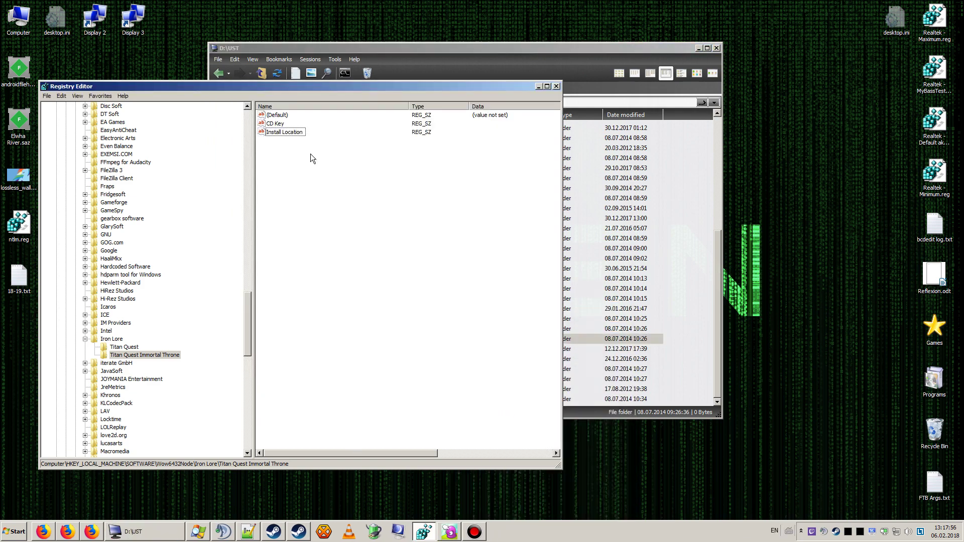
{"action": "double_click", "coordinate": [285, 132]}
{"action": "type", "text": "D:\\UST\\Titan Quest Immortal Throne"}
{"action": "left_click", "coordinate": [196, 191]}
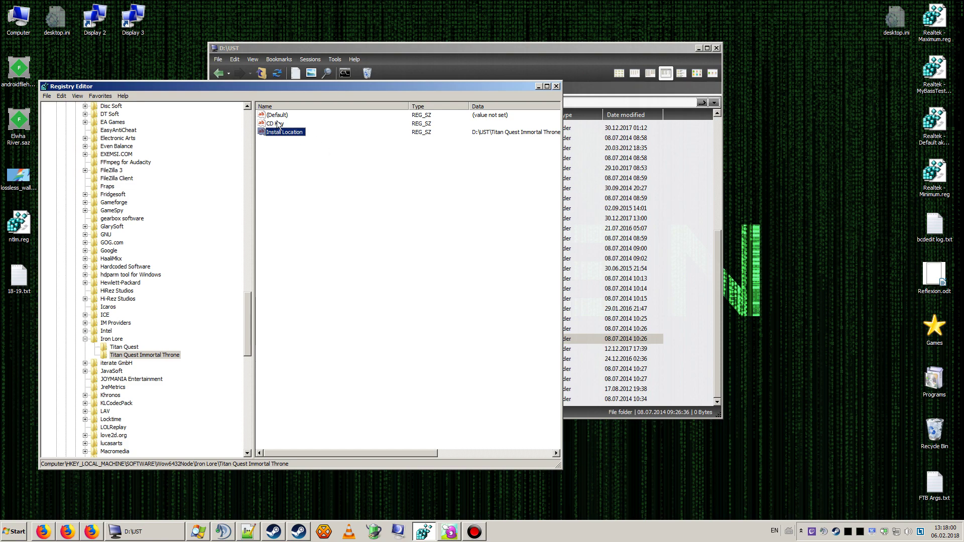
{"action": "left_click", "coordinate": [473, 538]}
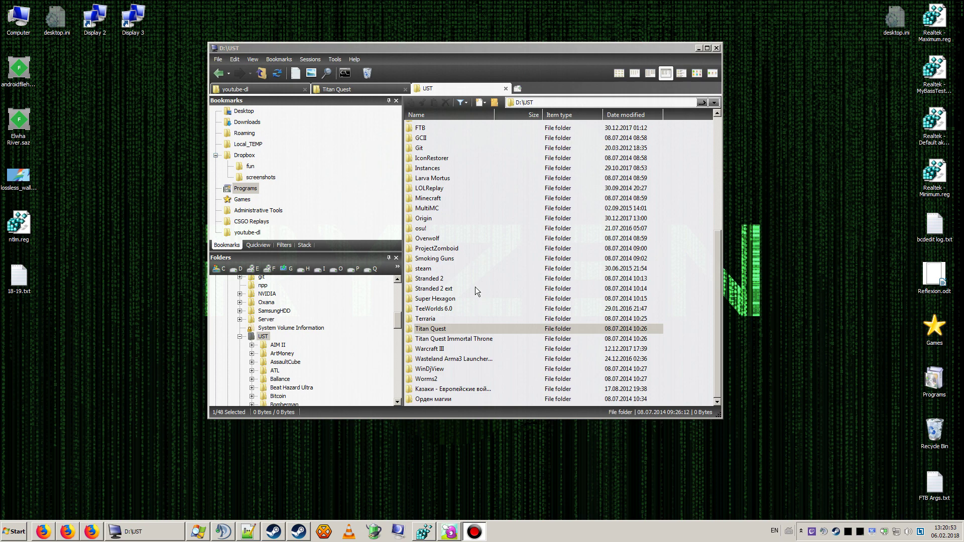
Launch the game with Tqit.exe from the D:\UST\Titan Quest Immortal Throne folder
{"action": "double_click", "coordinate": [441, 339]}
{"action": "scroll", "coordinate": [491, 306], "scroll_direction": "down", "scroll_amount": 3}
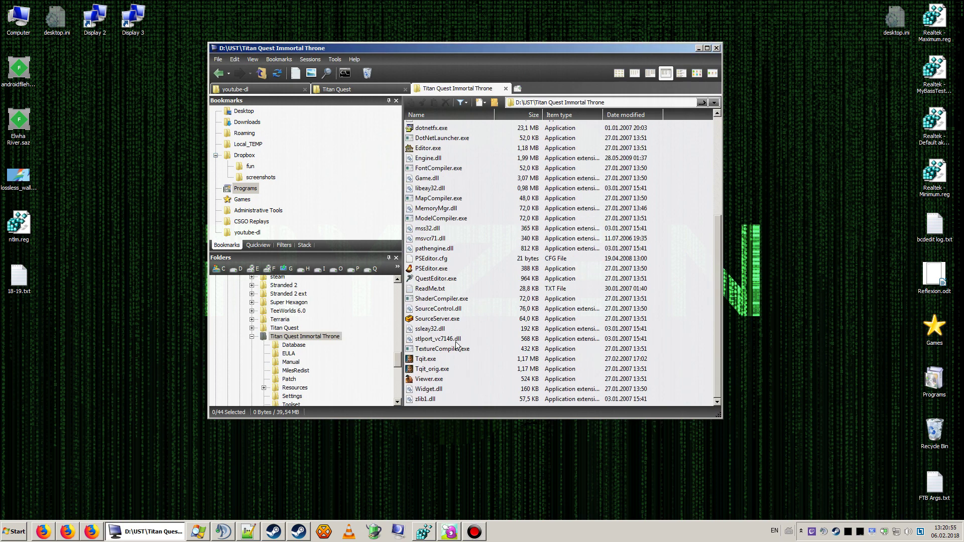
{"action": "double_click", "coordinate": [431, 360]}
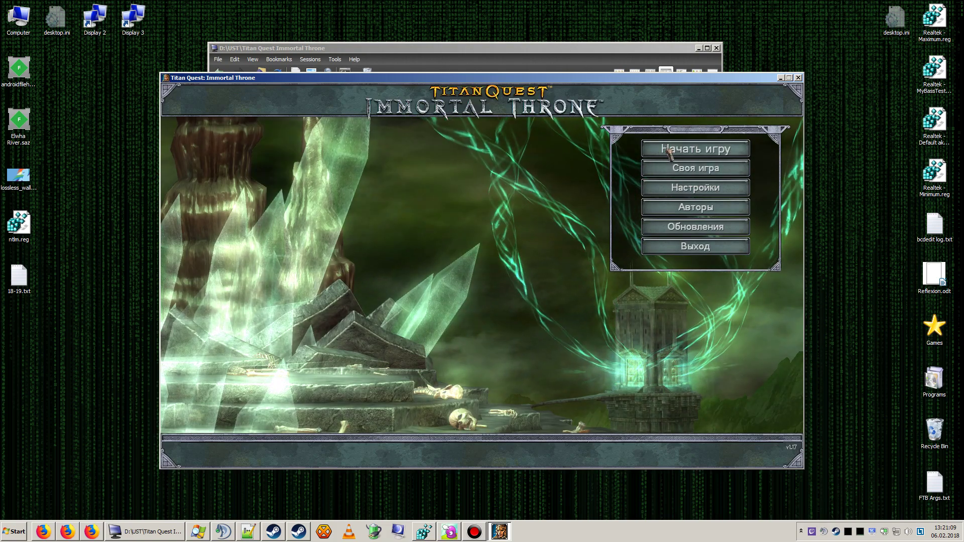
Check that the start-game setup screen opens from the game's main menu, returning to the main menu each time
{"action": "left_click", "coordinate": [679, 155]}
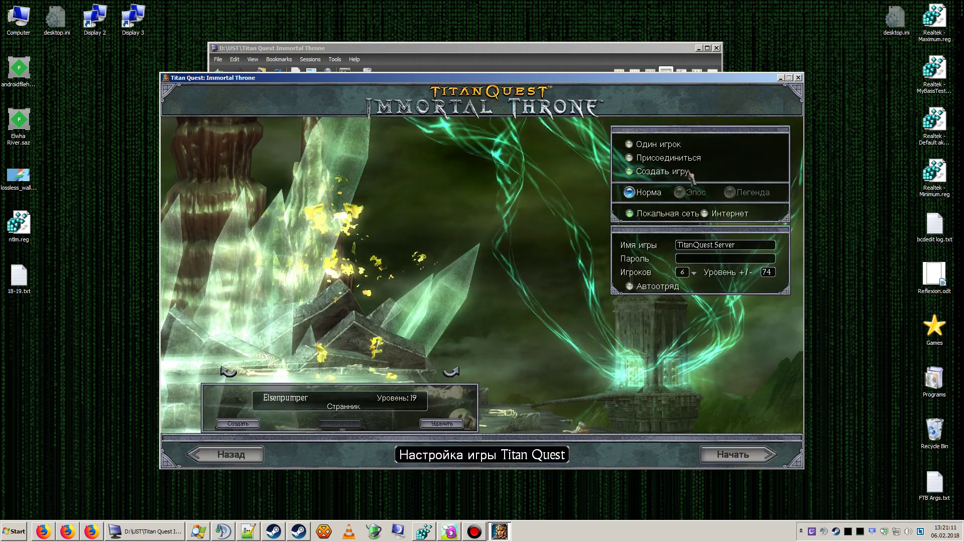
{"action": "left_click", "coordinate": [225, 457]}
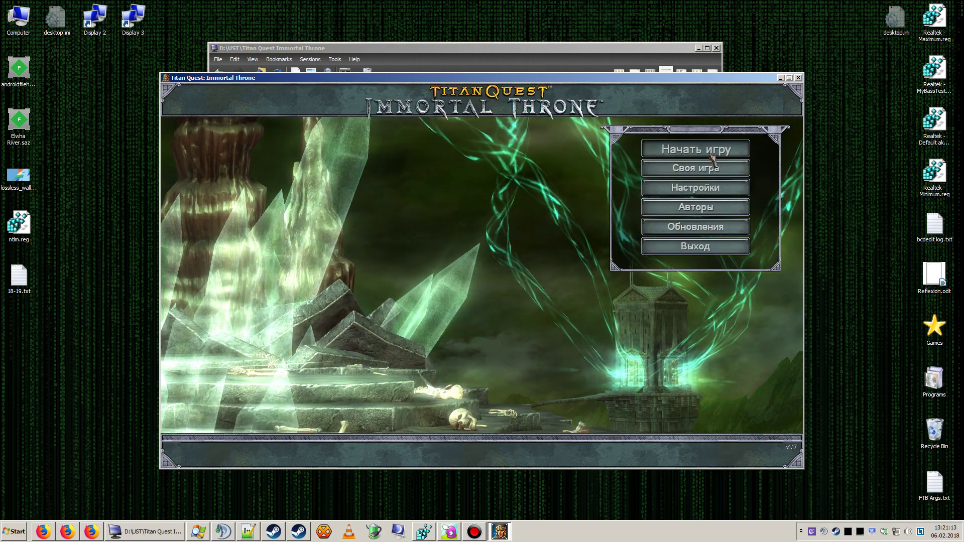
{"action": "left_click", "coordinate": [696, 148]}
{"action": "left_click", "coordinate": [225, 457]}
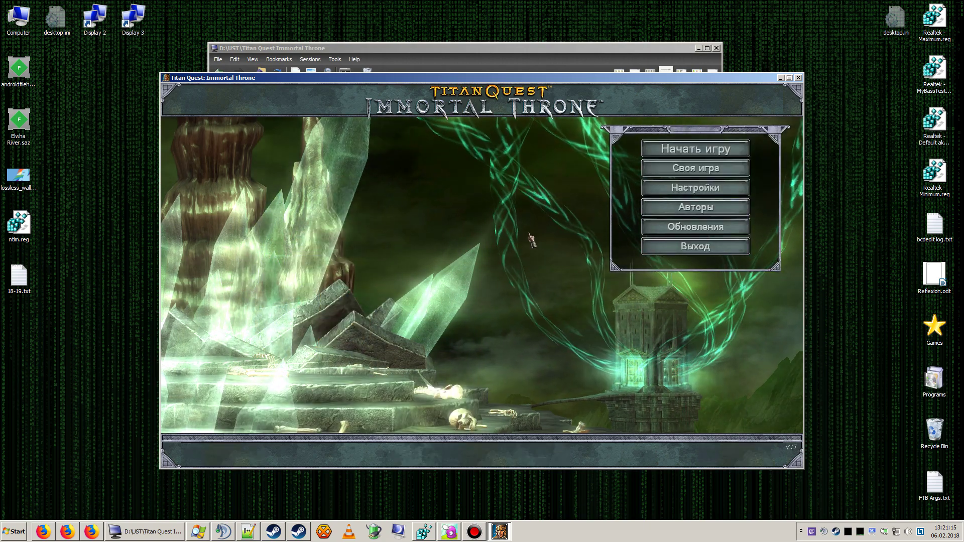